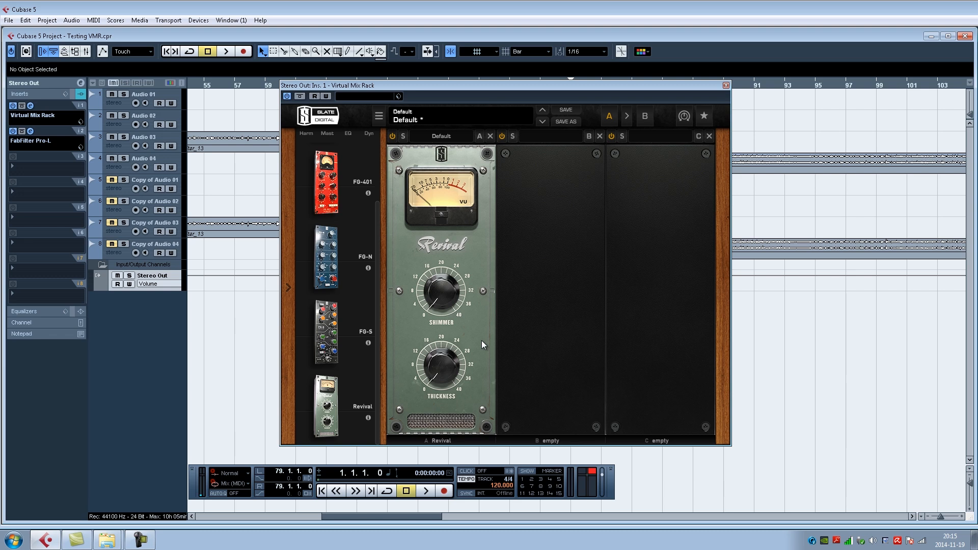
Load the FG-401 and FG-116 compressors into the two empty slots beside Revival in the Stereo Out rack
drag(441, 360, 442, 326)
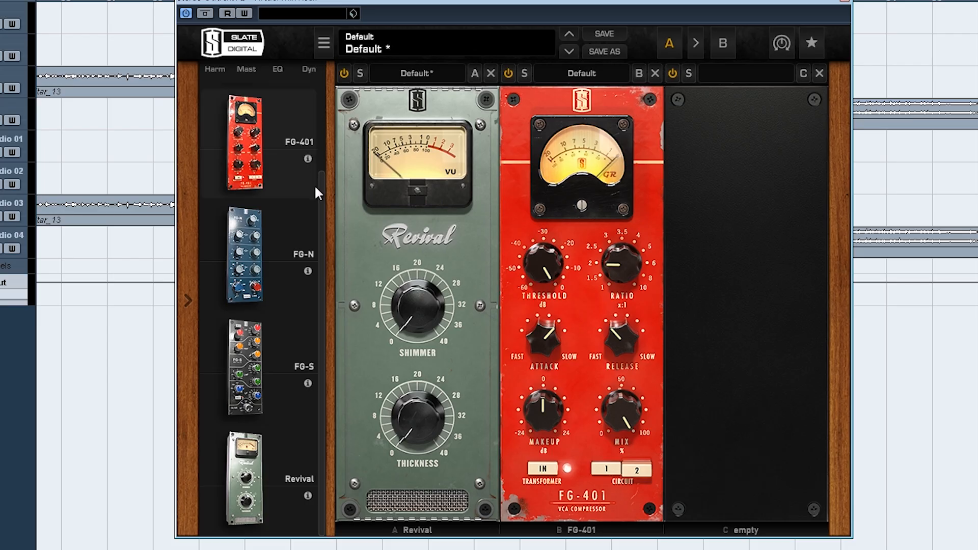
scroll(374, 194, up, 3)
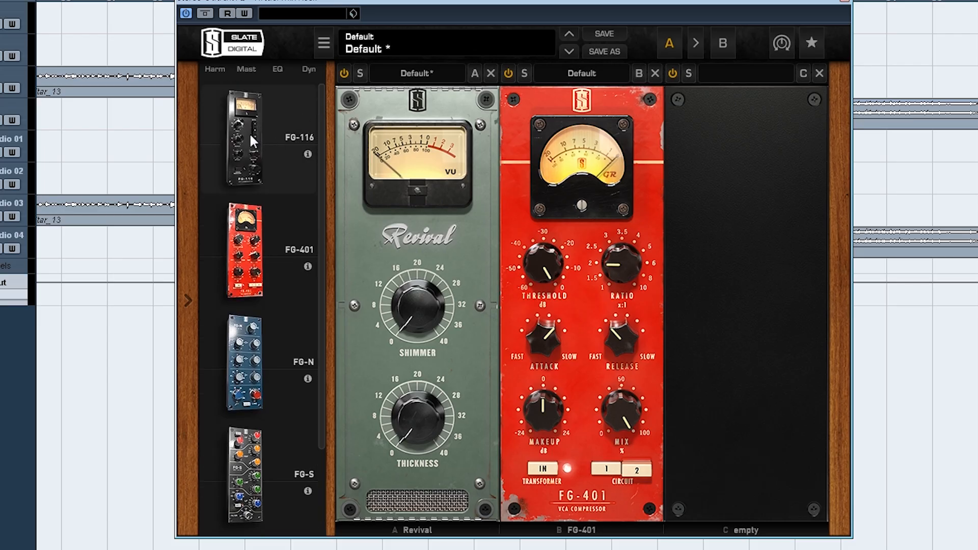
drag(330, 176, 575, 190)
drag(618, 153, 736, 136)
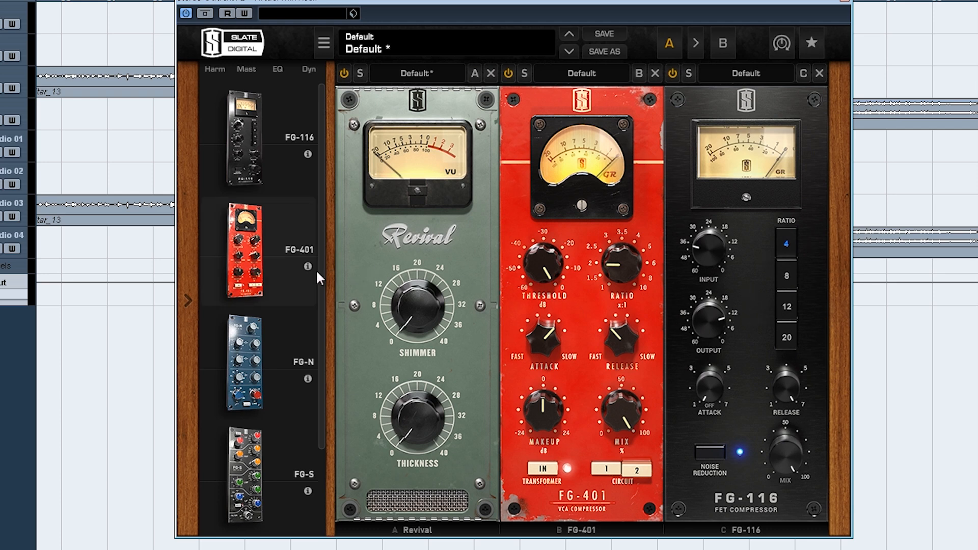
drag(321, 273, 321, 395)
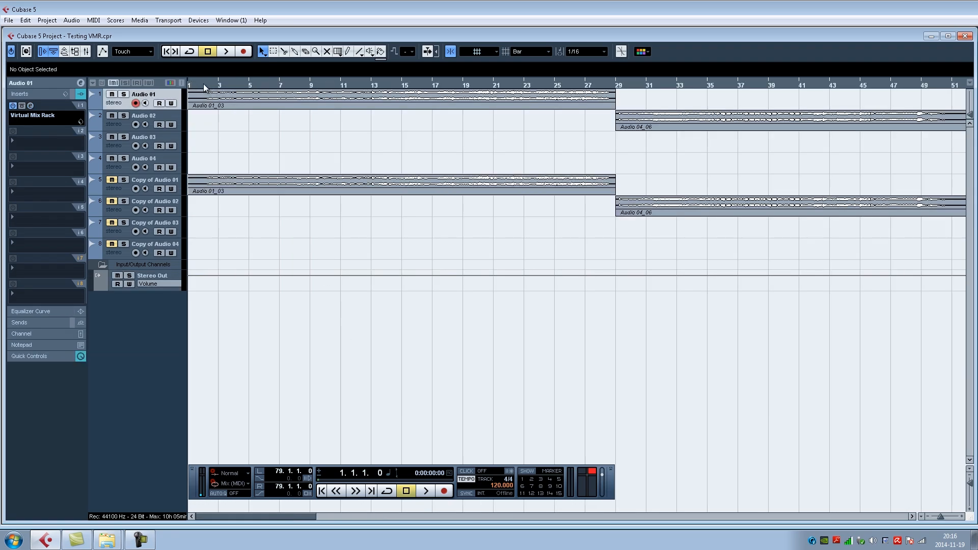
Place the playback position at bar 2 and open the Virtual Mix Rack inserted on Audio 01
click(204, 83)
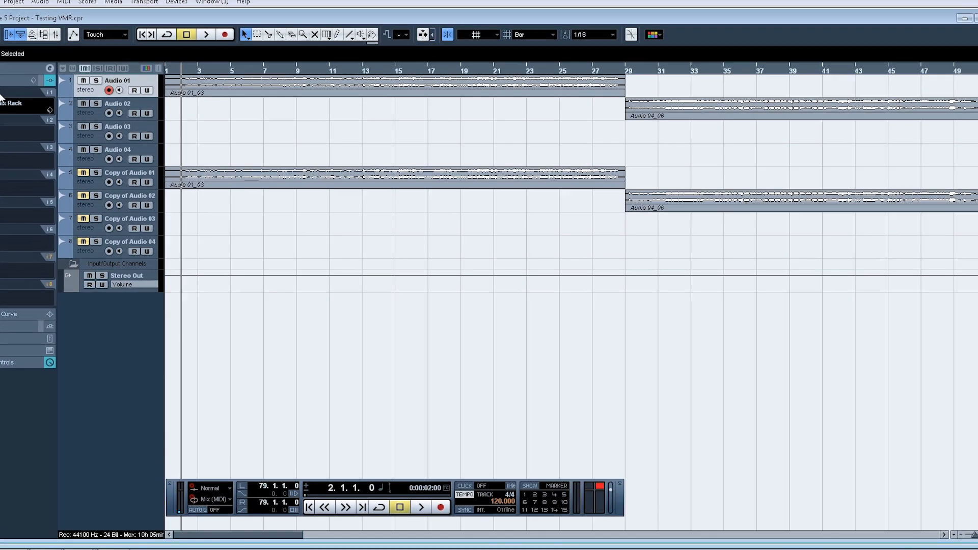
click(6, 101)
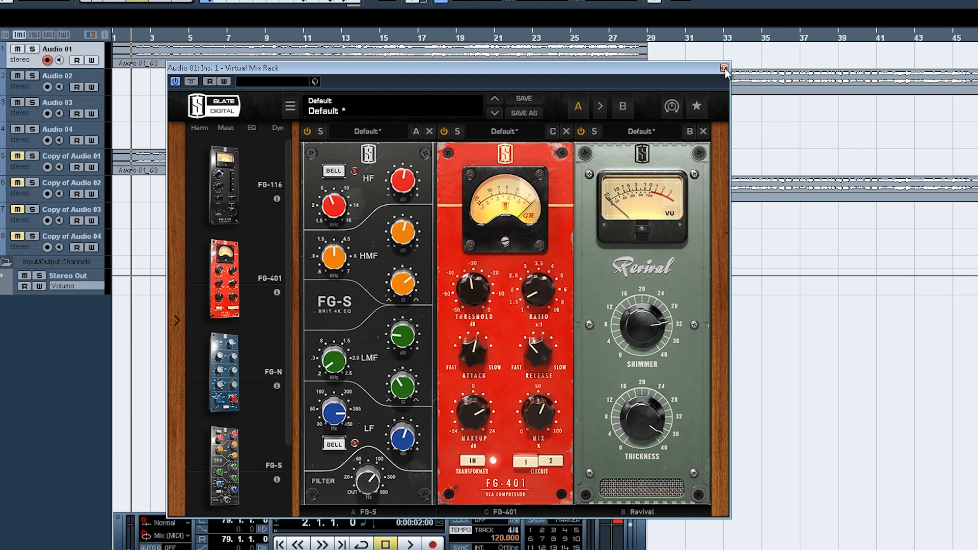
drag(685, 69, 773, 48)
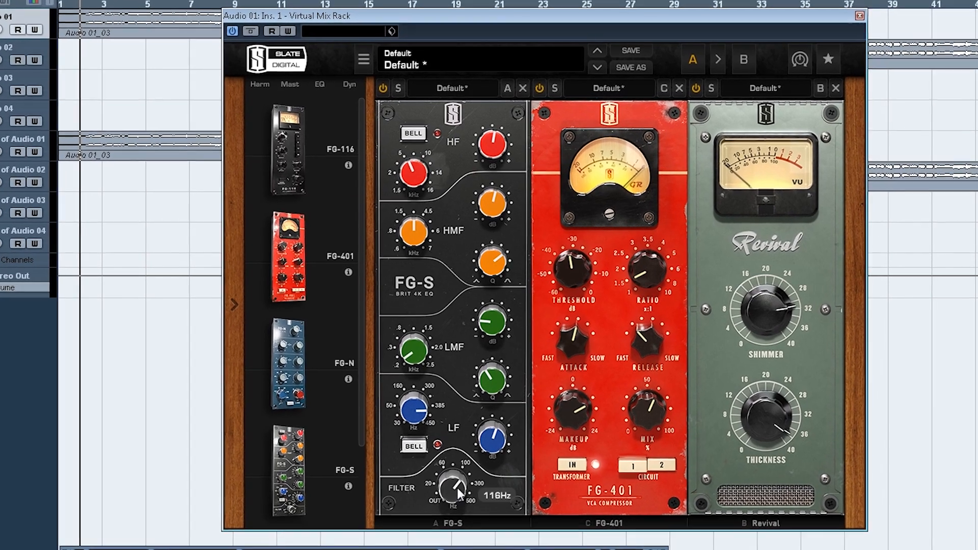
mouse_move(458, 475)
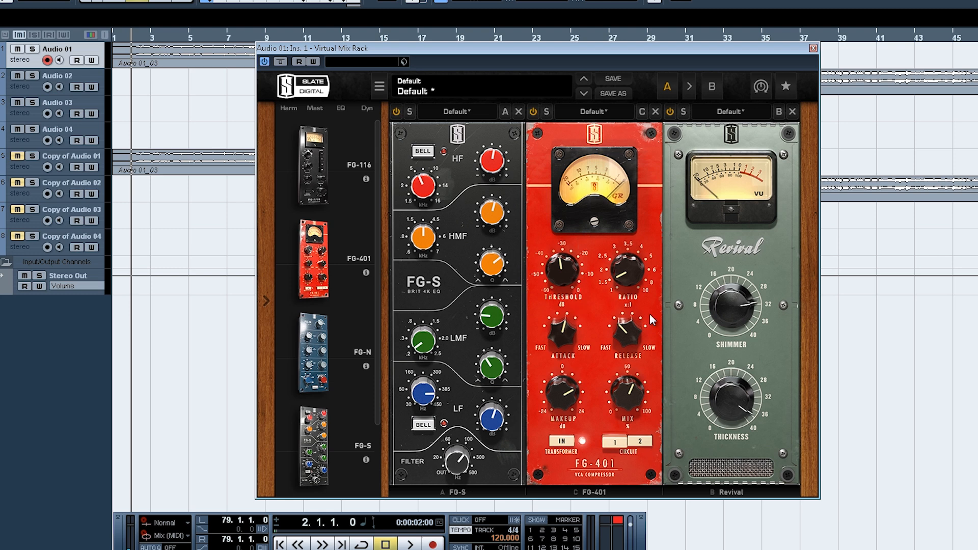
click(615, 440)
mouse_move(754, 319)
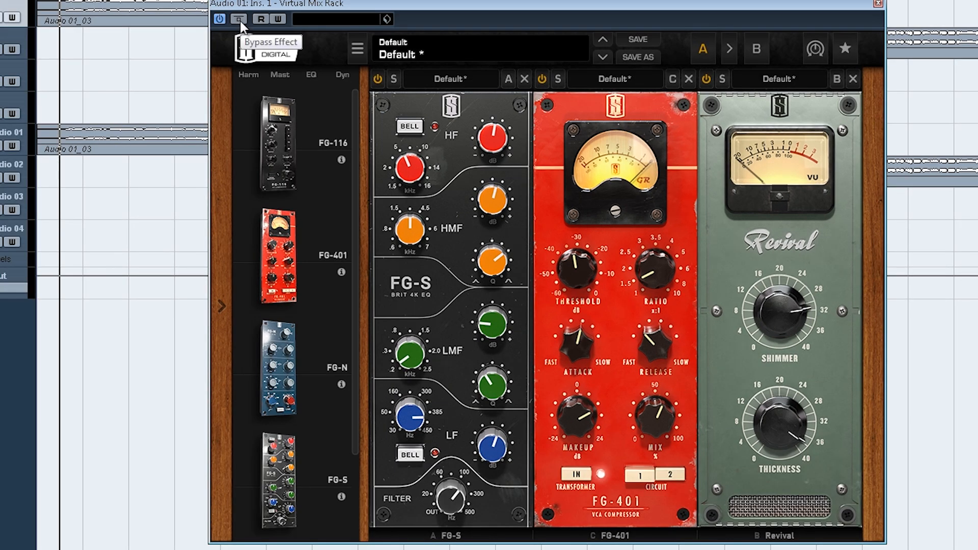
Play Audio 01 from bar 2, toggling the whole rack's bypass to compare the dry and processed sound
click(240, 20)
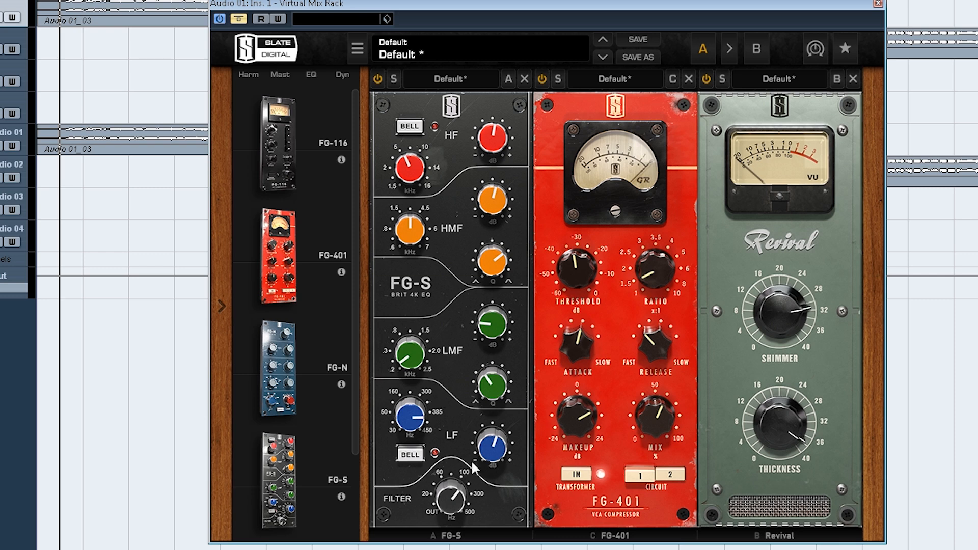
key(space)
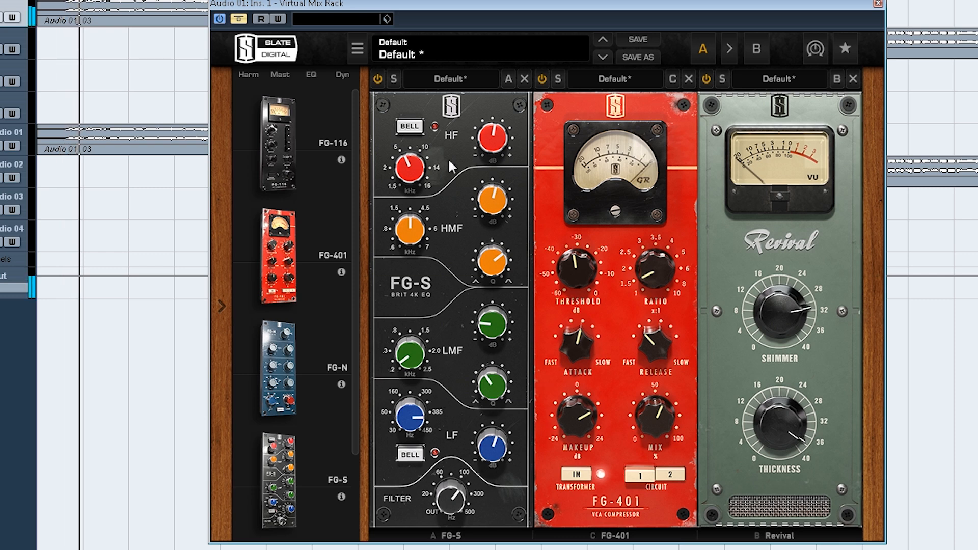
click(239, 19)
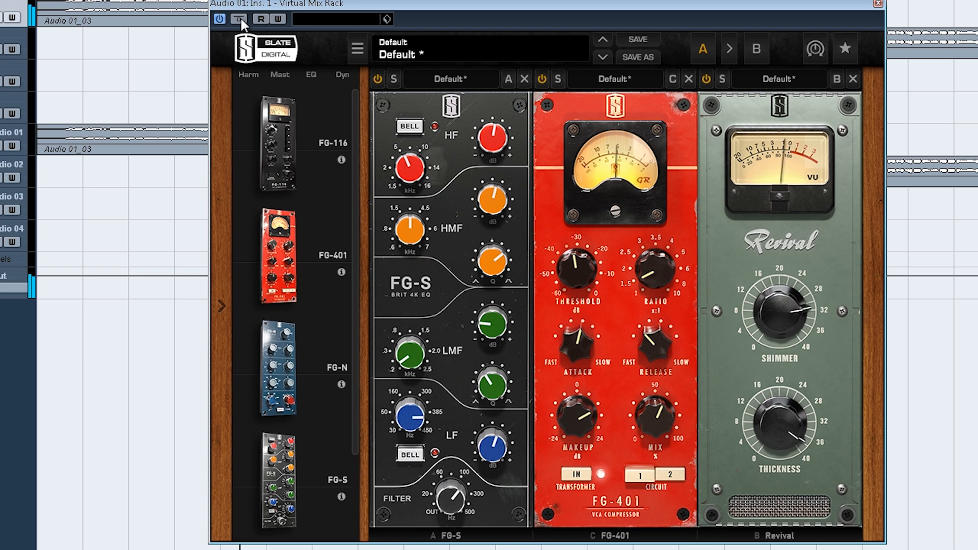
click(239, 18)
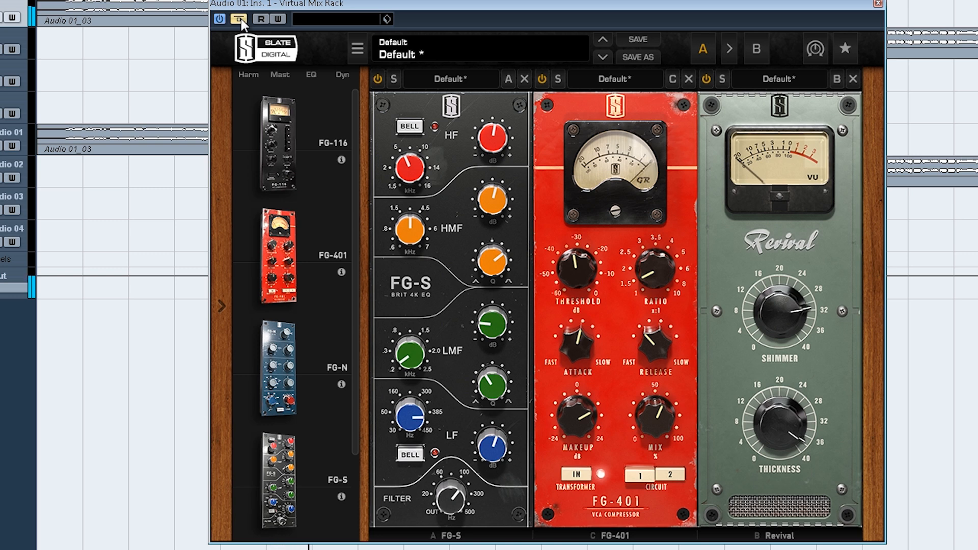
click(240, 20)
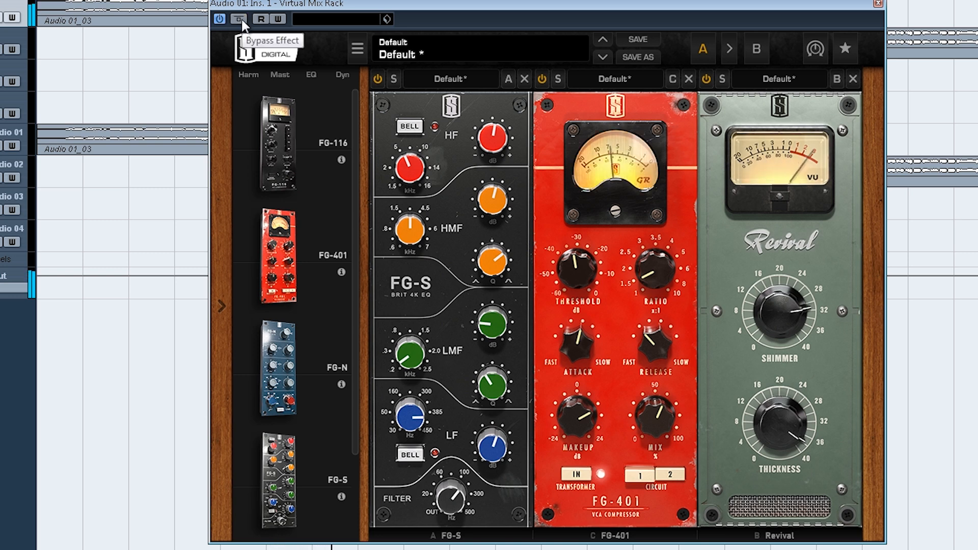
mouse_move(777, 2)
mouse_down()
mouse_move(796, 7)
mouse_move(784, 4)
mouse_up()
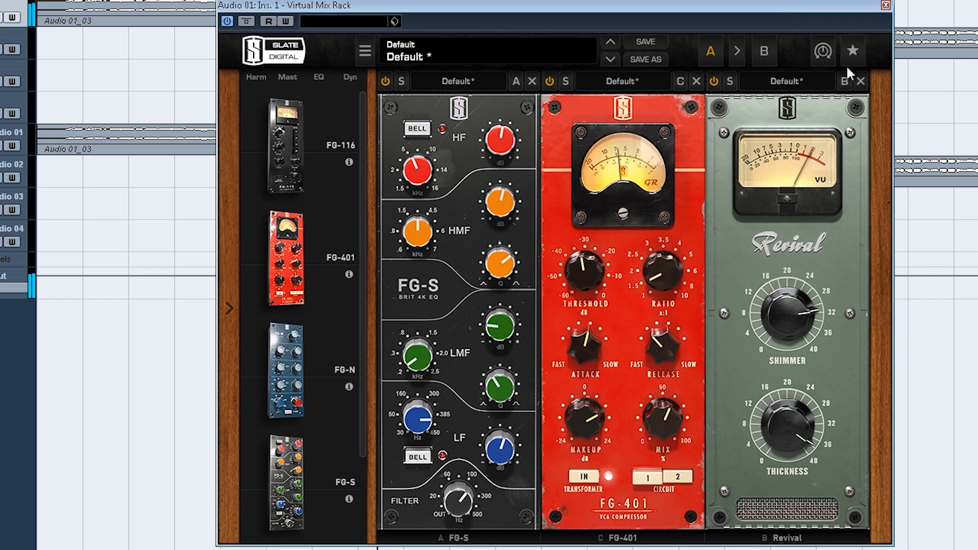
Switch Revival, FG-401 and FG-S off one by one during playback and reactivate them to hear each module's contribution
click(715, 80)
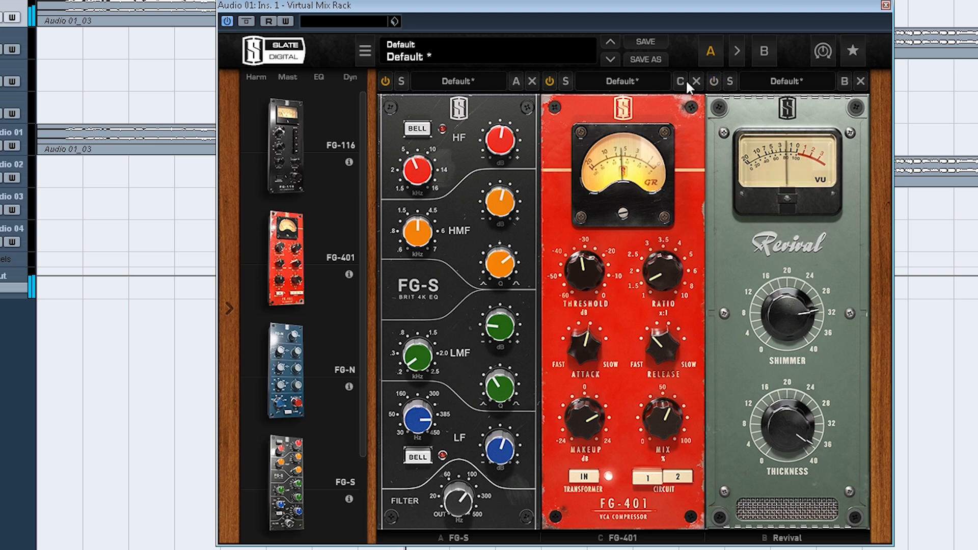
click(550, 81)
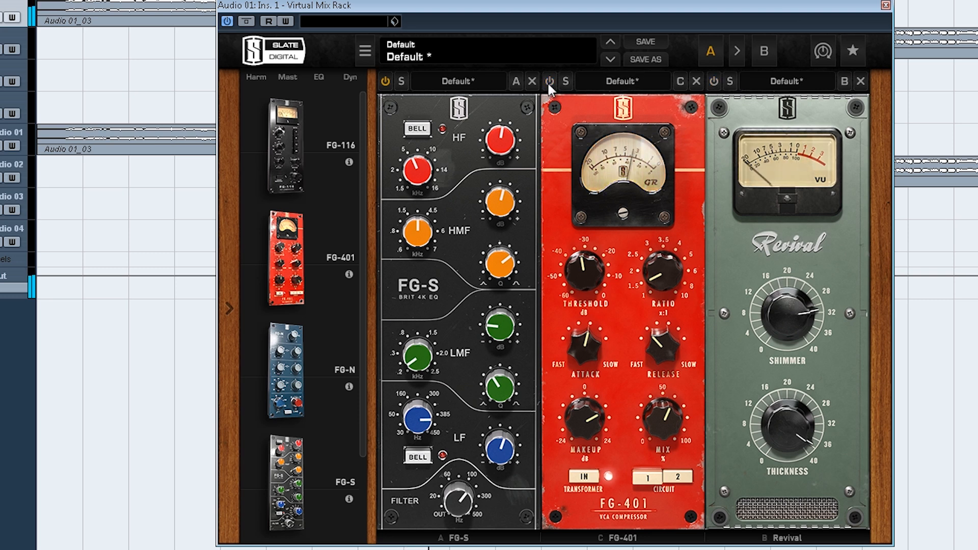
click(384, 79)
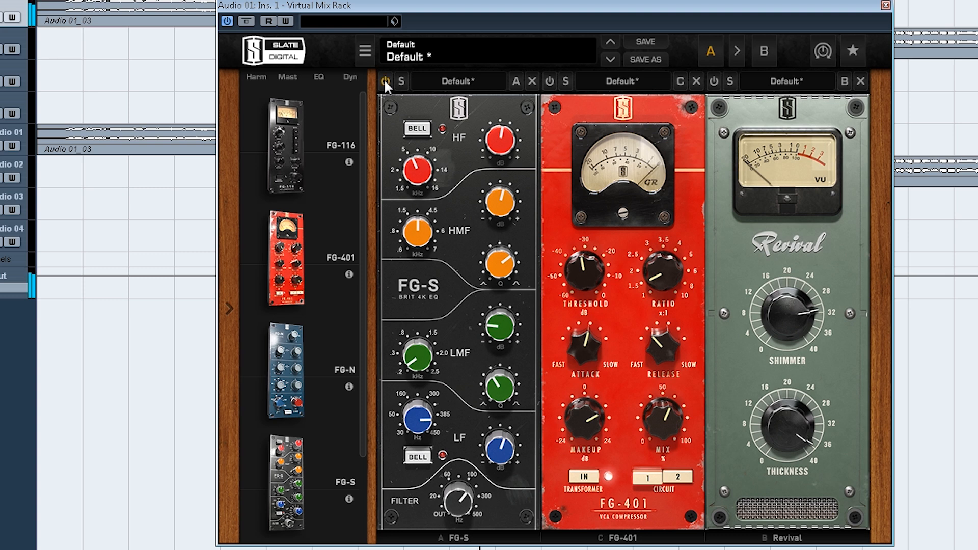
click(550, 81)
click(714, 81)
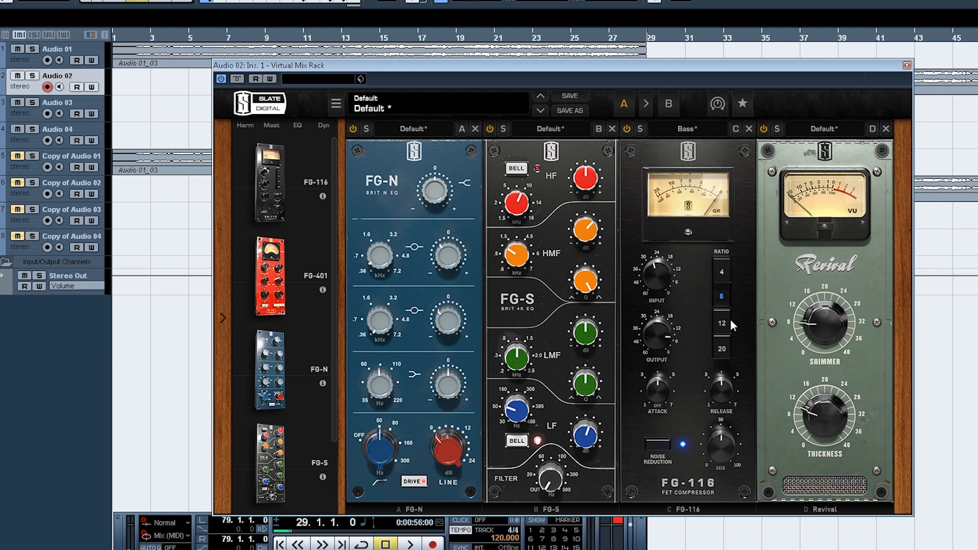
Play Audio 02 and compare it with its Virtual Mix Rack bypassed and active
mouse_move(849, 442)
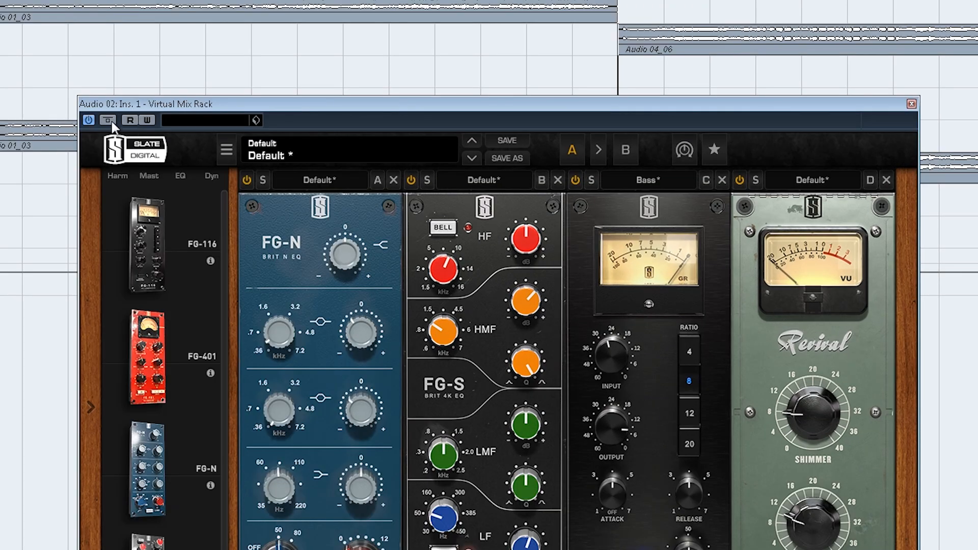
drag(407, 135, 420, 55)
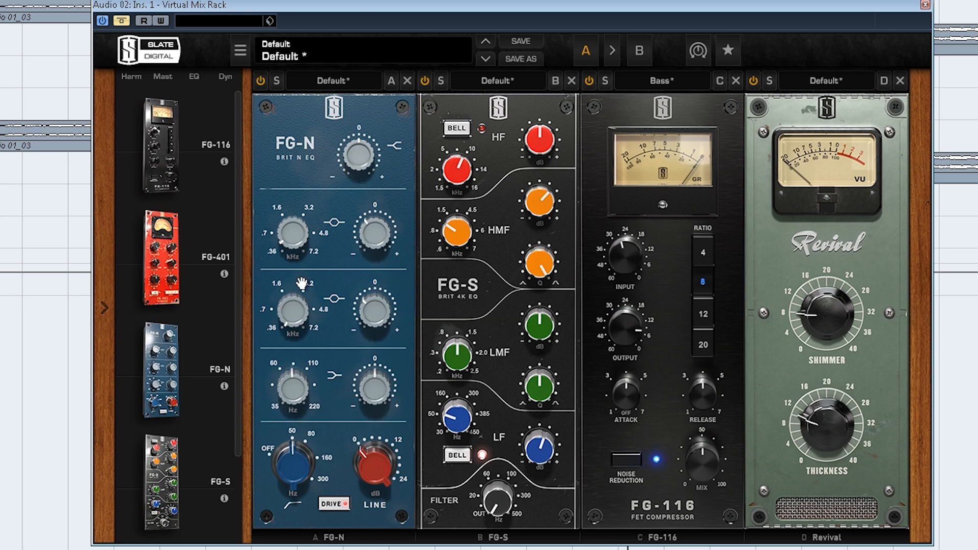
click(123, 23)
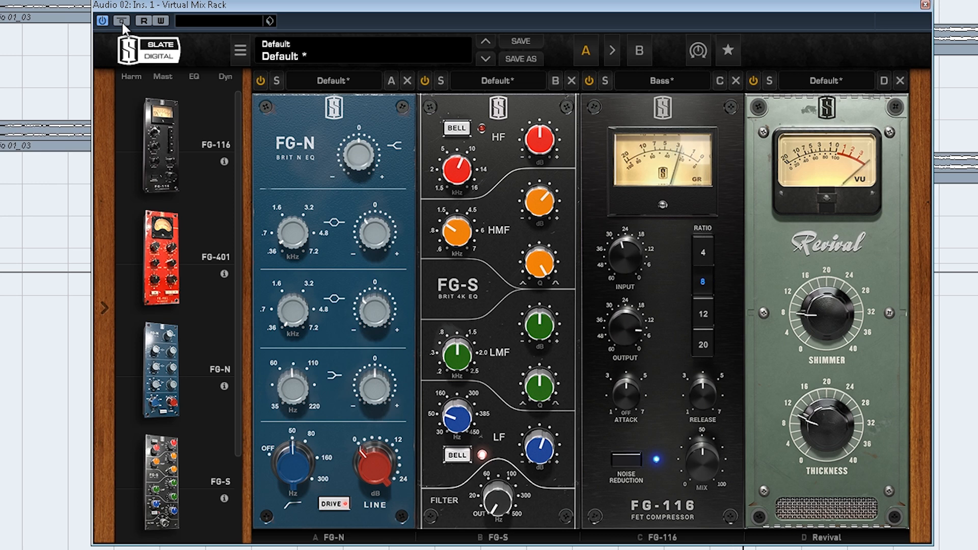
click(122, 24)
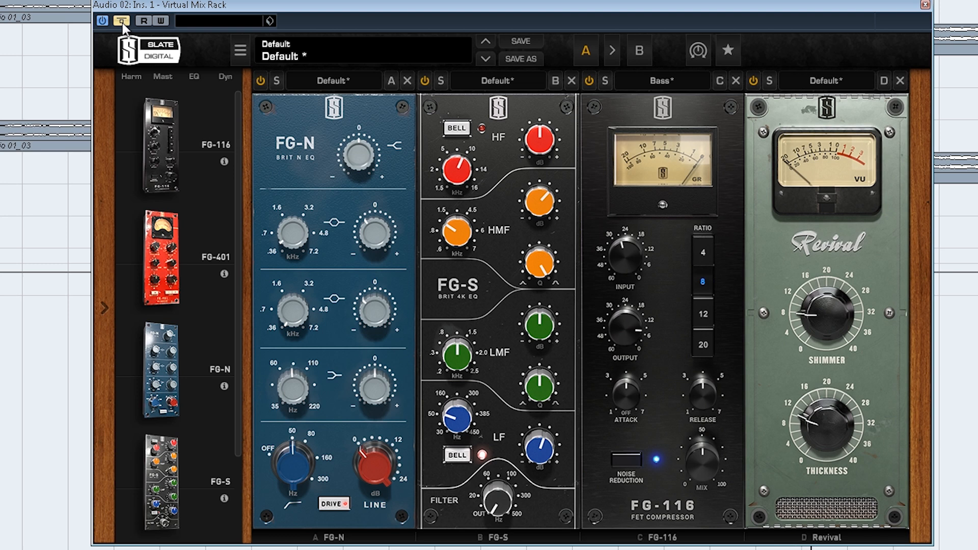
click(123, 23)
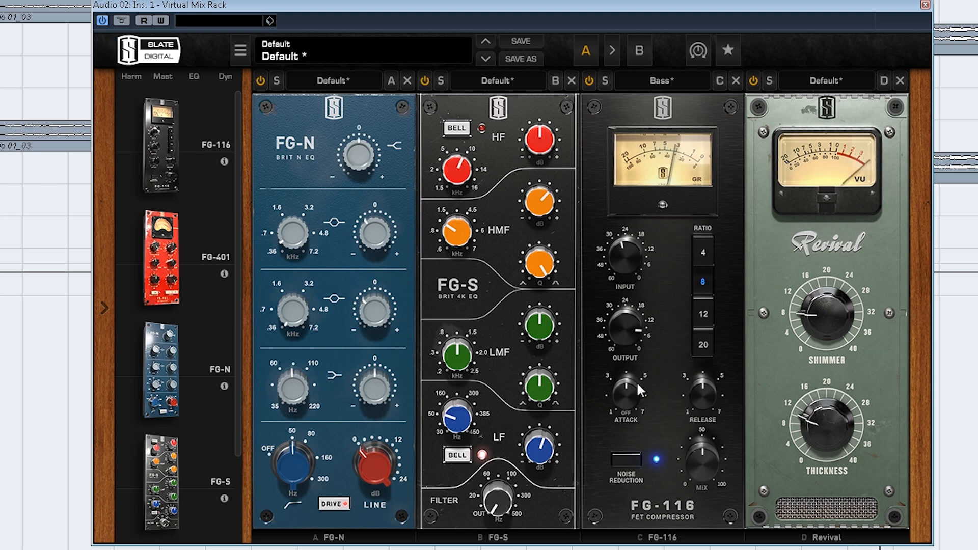
Lower Revival's Thickness to 0.00 on Audio 02, and readjust its Shimmer and Thickness by ear during playback
mouse_move(829, 427)
drag(829, 427, 833, 452)
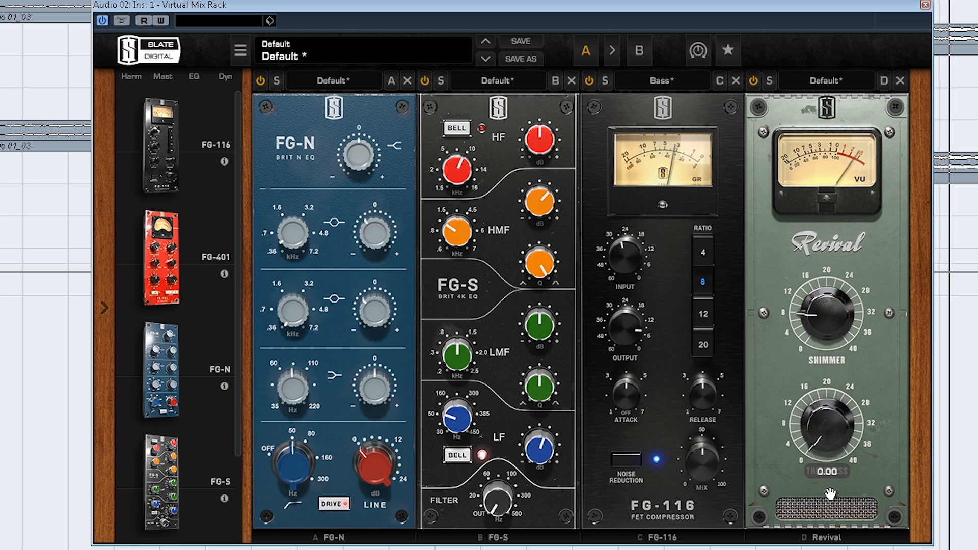
drag(829, 310, 860, 323)
mouse_move(827, 393)
mouse_down()
mouse_move(826, 409)
mouse_move(827, 356)
mouse_move(828, 387)
mouse_up()
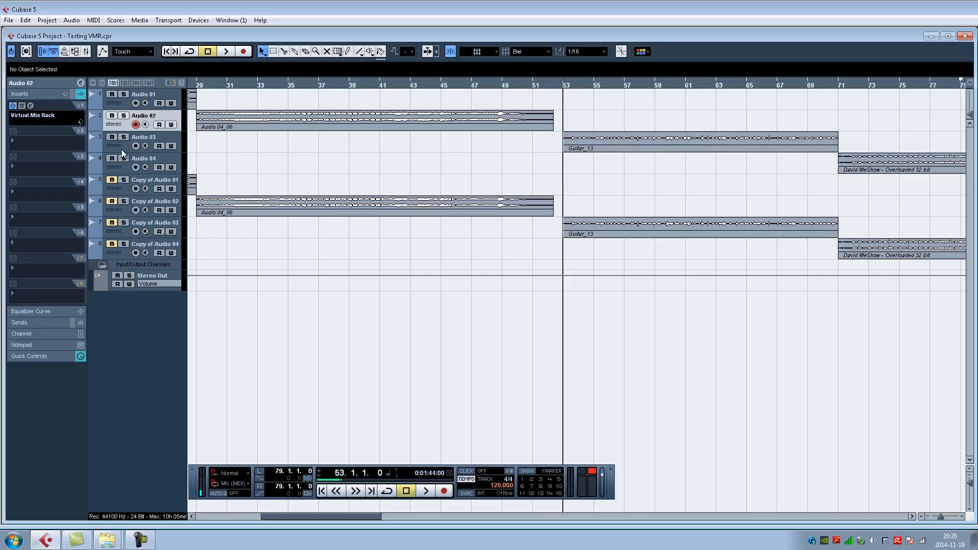
Select the Audio 03 track and open its Virtual Mix Rack with FG-N, FG-116 and Revival
click(121, 149)
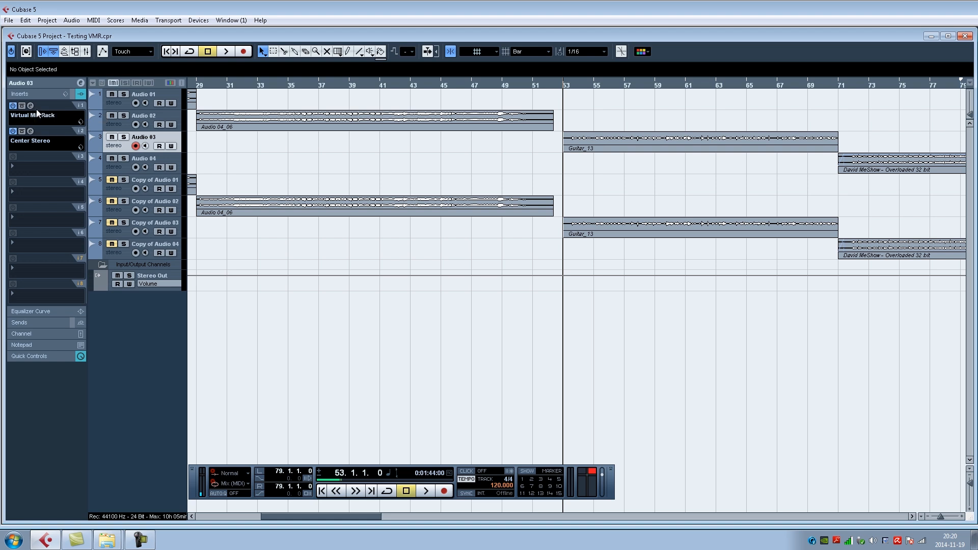
click(37, 112)
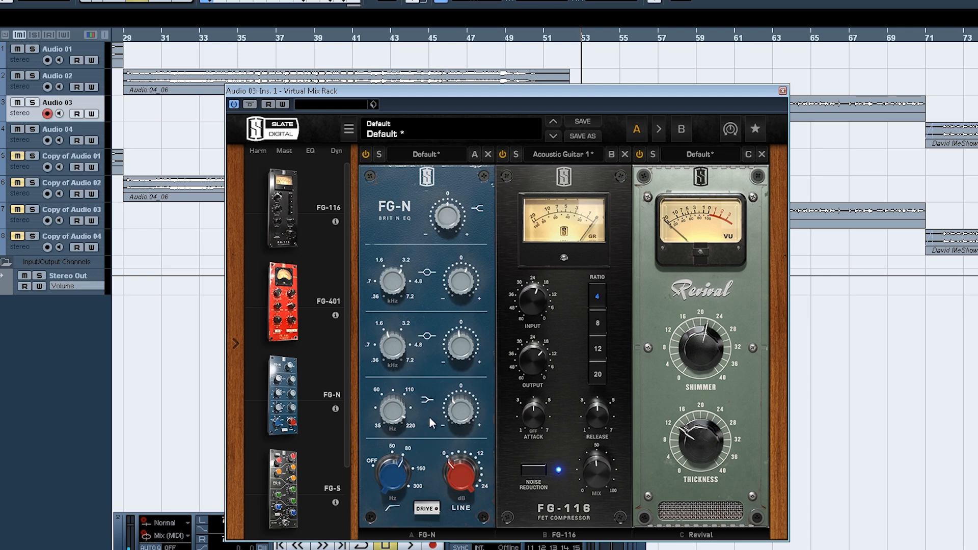
drag(467, 409, 464, 413)
drag(432, 96, 483, 117)
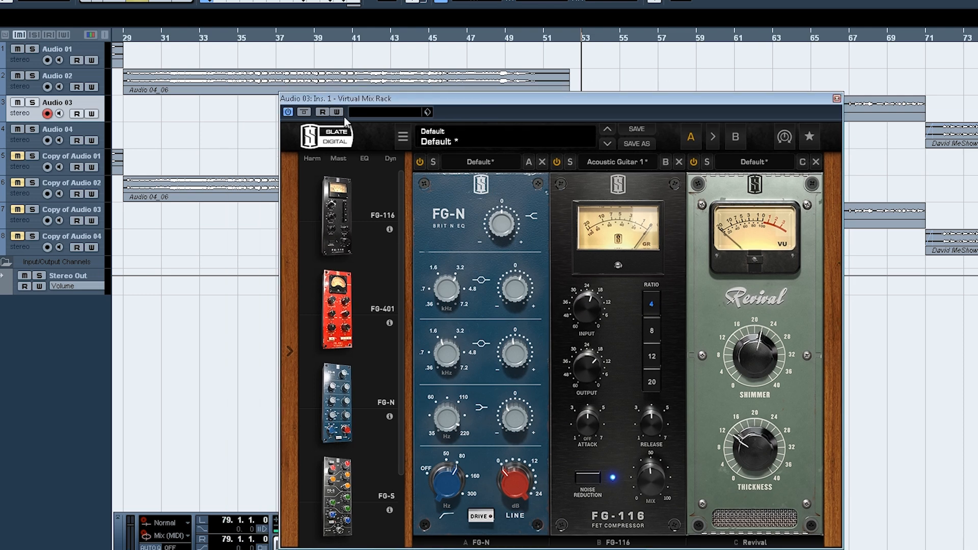
Audition Audio 03 with the rack bypassed, reactivate the rack, and raise Revival's Thickness to 20.7
click(305, 111)
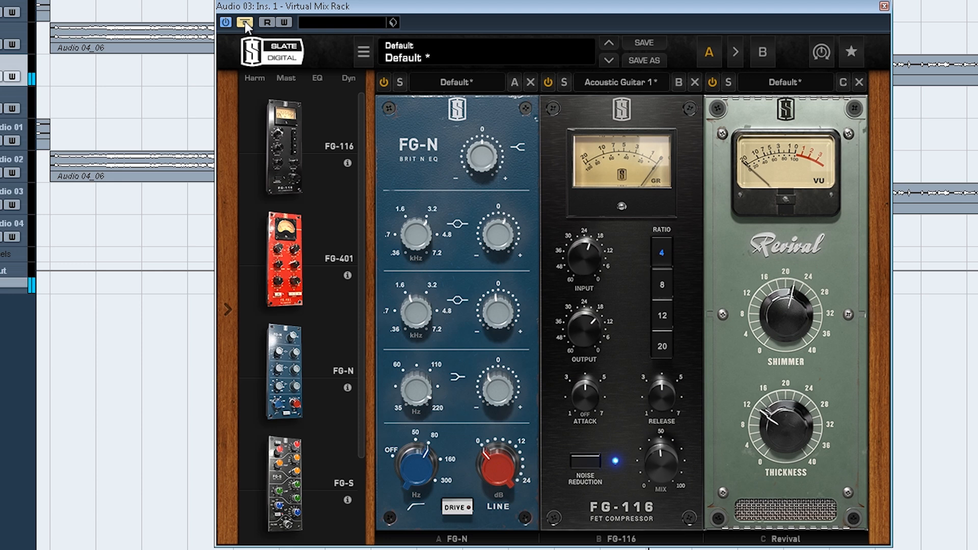
click(245, 23)
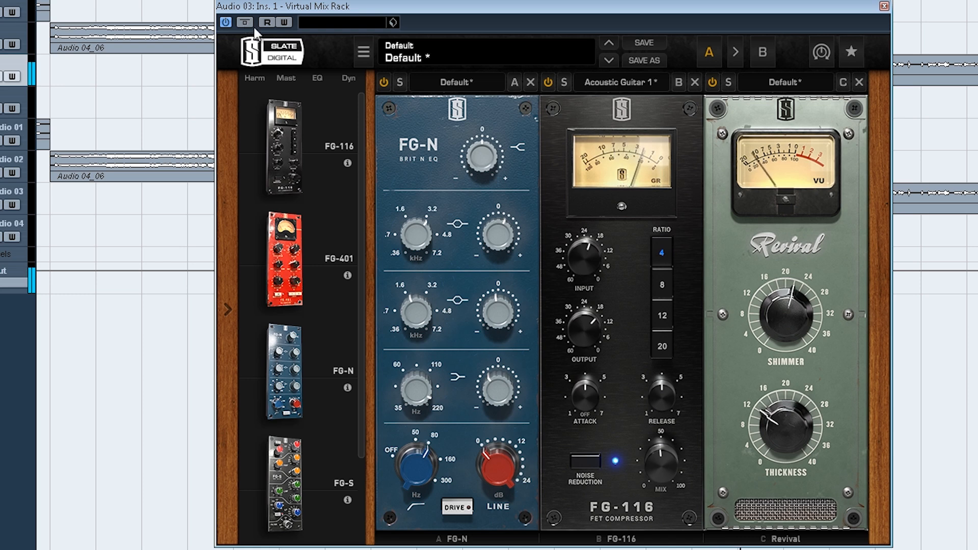
mouse_move(790, 426)
drag(789, 424, 790, 397)
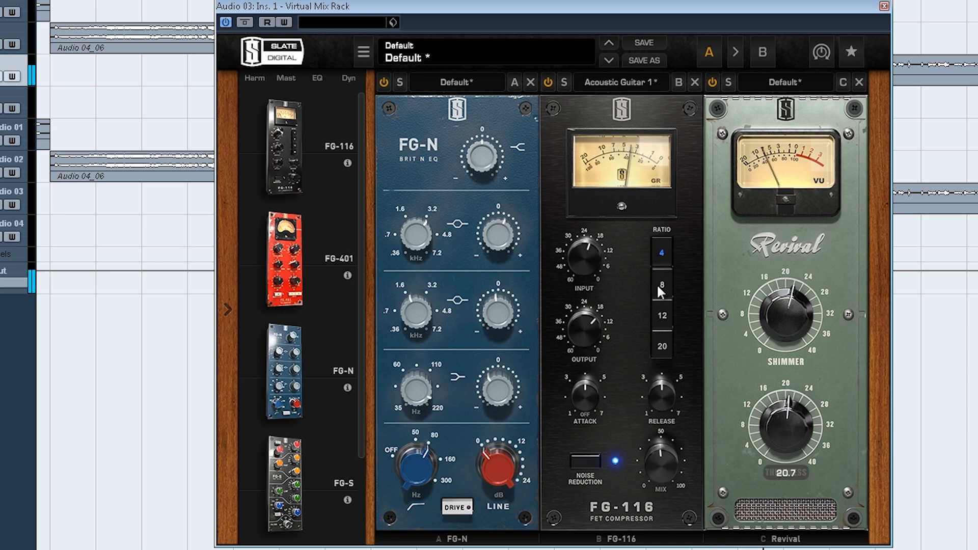
Bypass and reactivate the Audio 03 rack during playback to hear the effect of the new Thickness setting
click(244, 23)
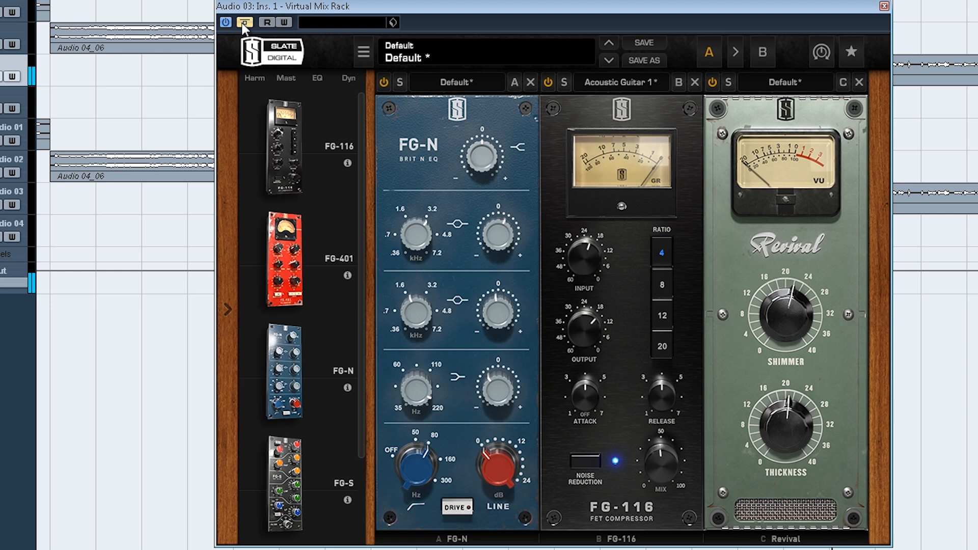
click(244, 23)
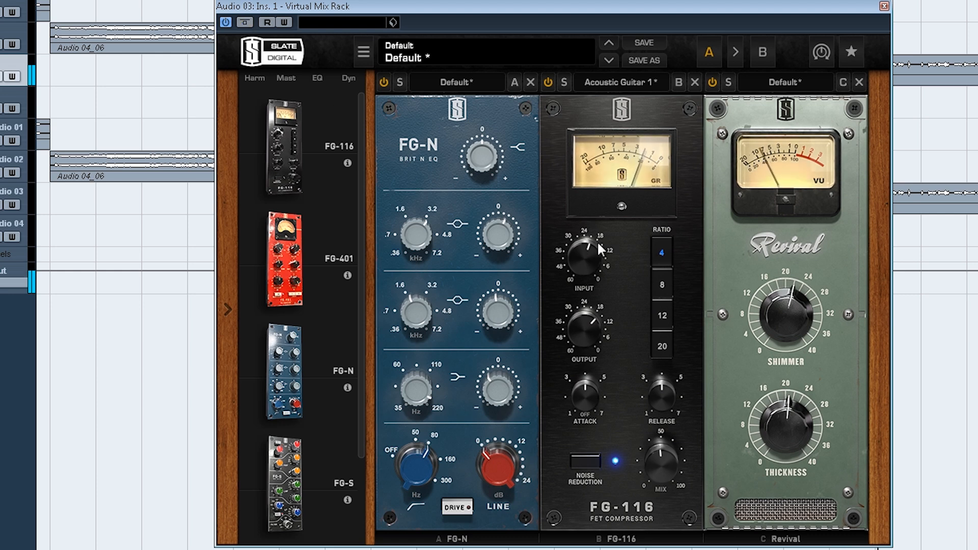
mouse_move(592, 237)
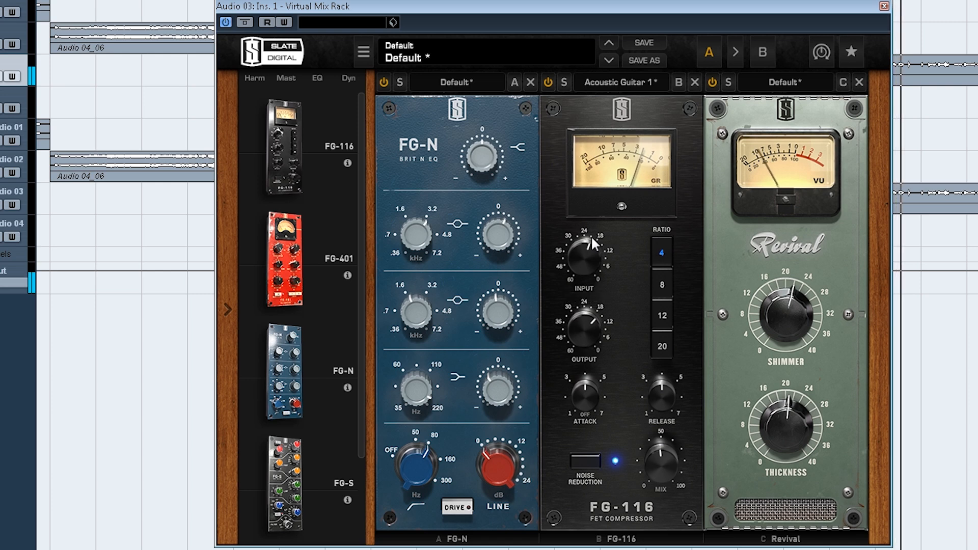
Raise Revival's Shimmer by ear in the Audio 03 rack
drag(791, 318, 784, 264)
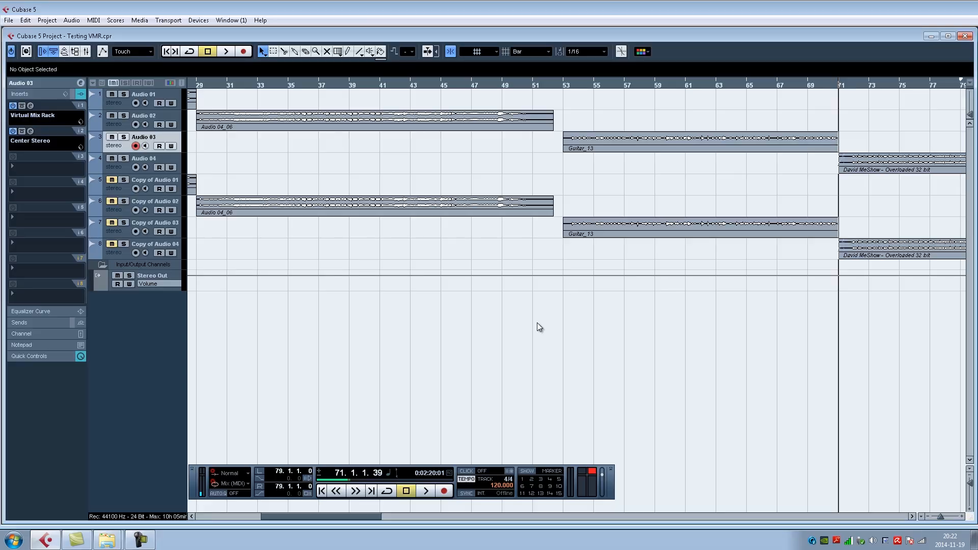
Select the Audio 04 track and open its Virtual Mix Rack with FG-401, FG-116, FG-N and Revival
drag(337, 515, 418, 509)
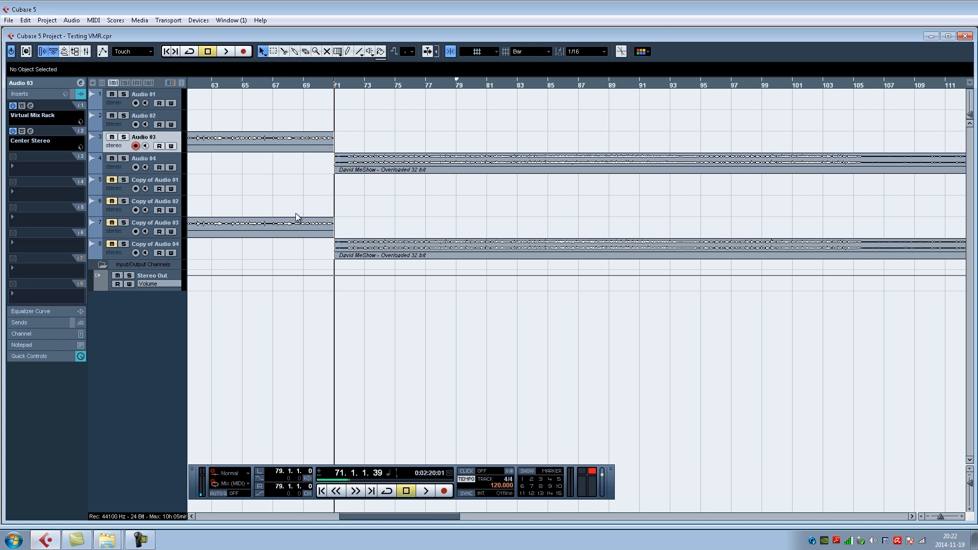
click(102, 154)
click(30, 106)
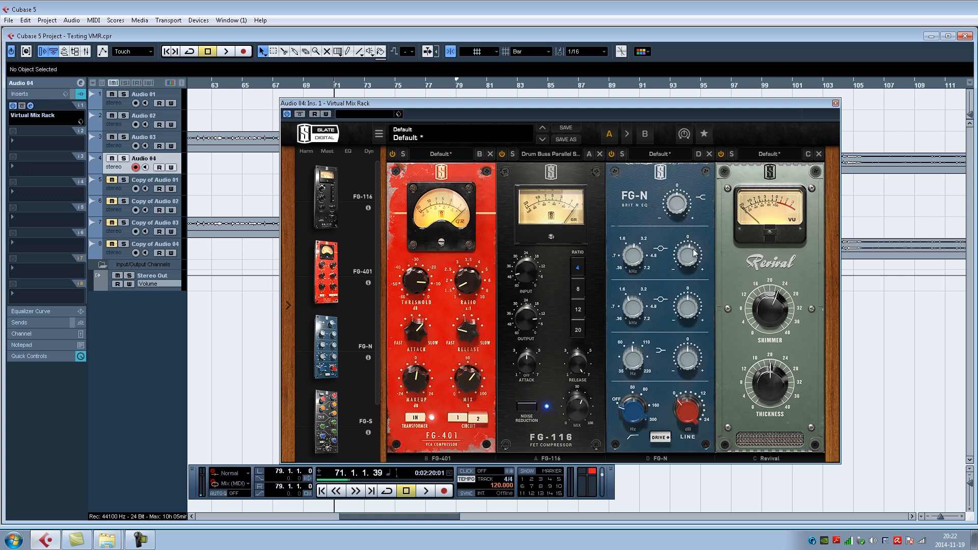
Take the Audio 04 rack out of bypass during playback, and bypass and reactivate it twice to compare dry and processed sound
mouse_move(694, 270)
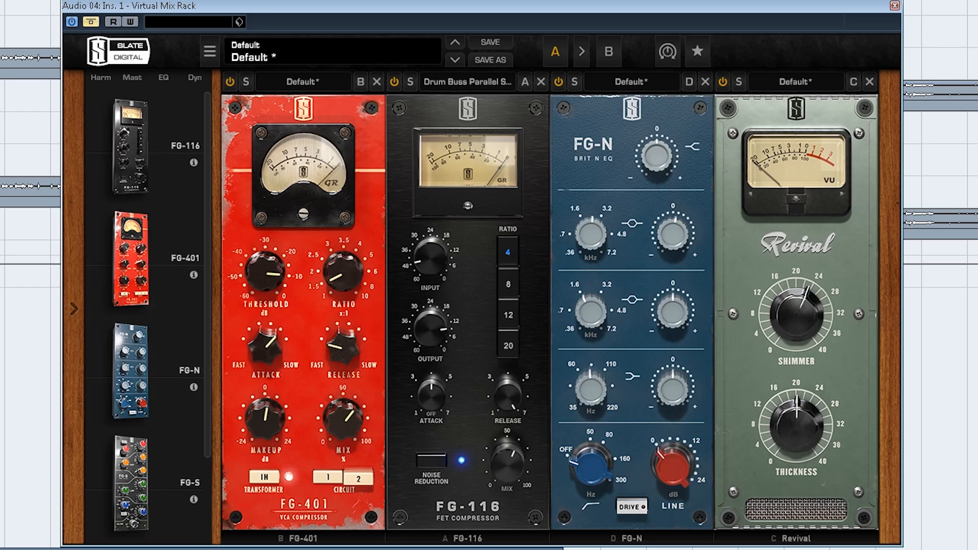
click(92, 21)
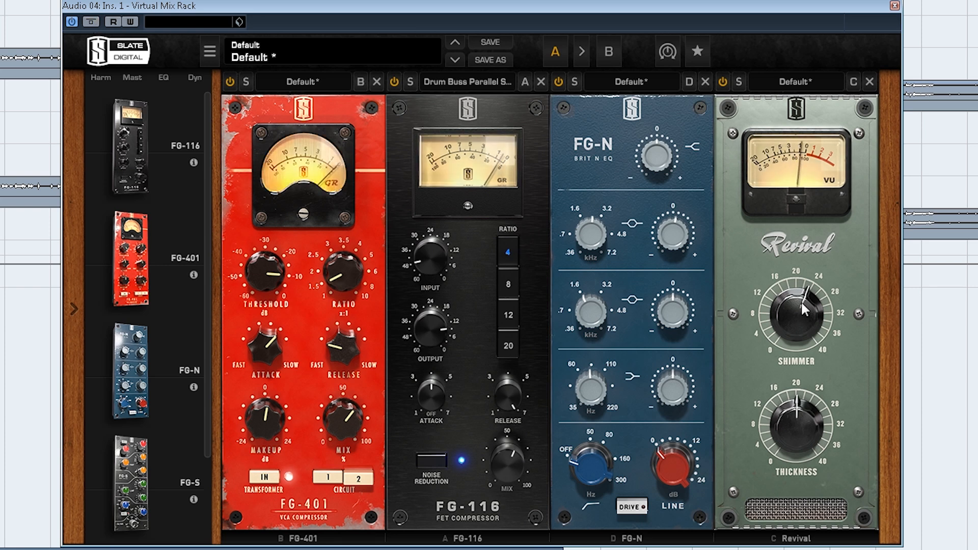
mouse_move(802, 310)
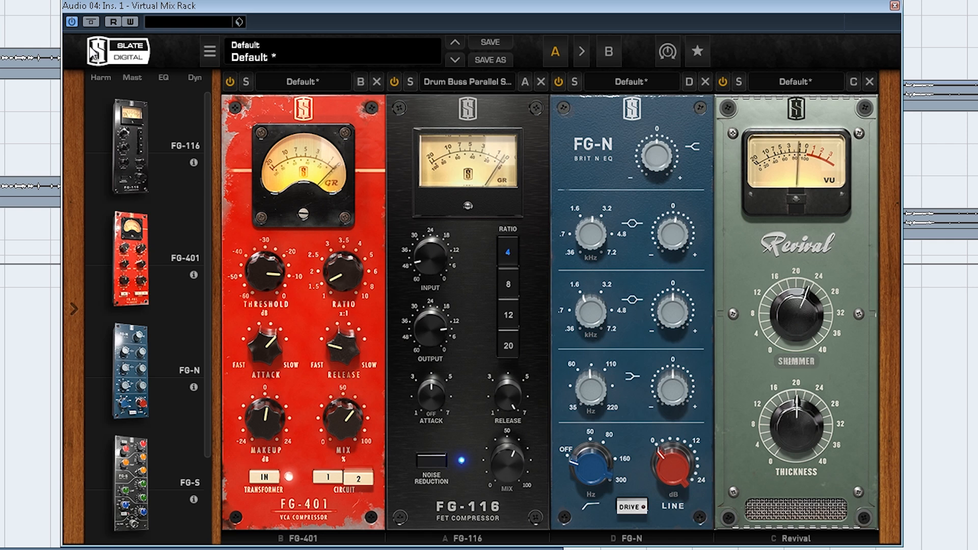
click(93, 23)
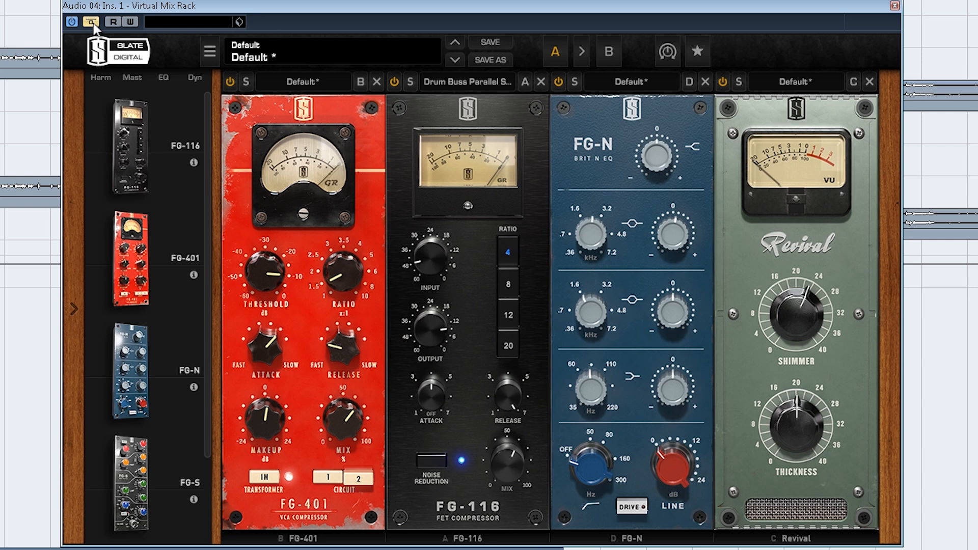
click(92, 22)
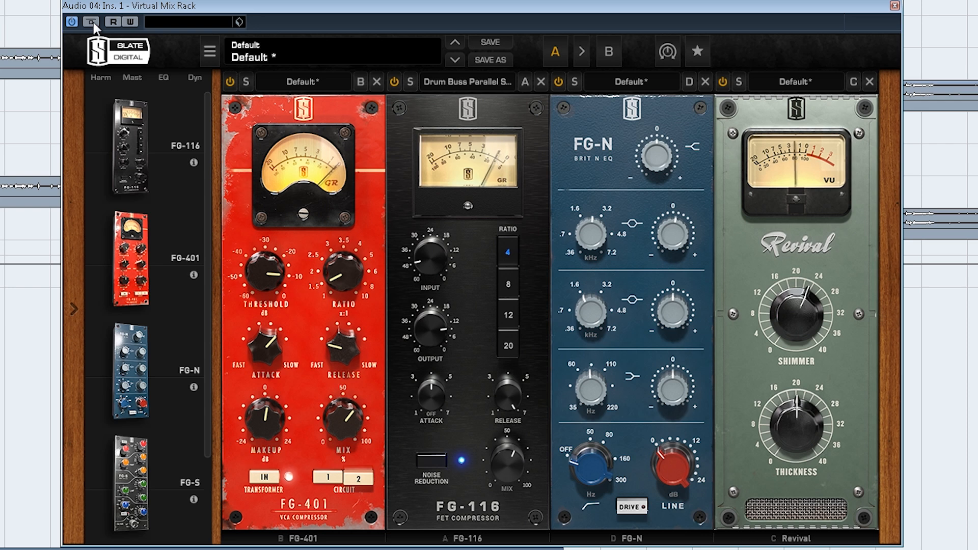
click(93, 22)
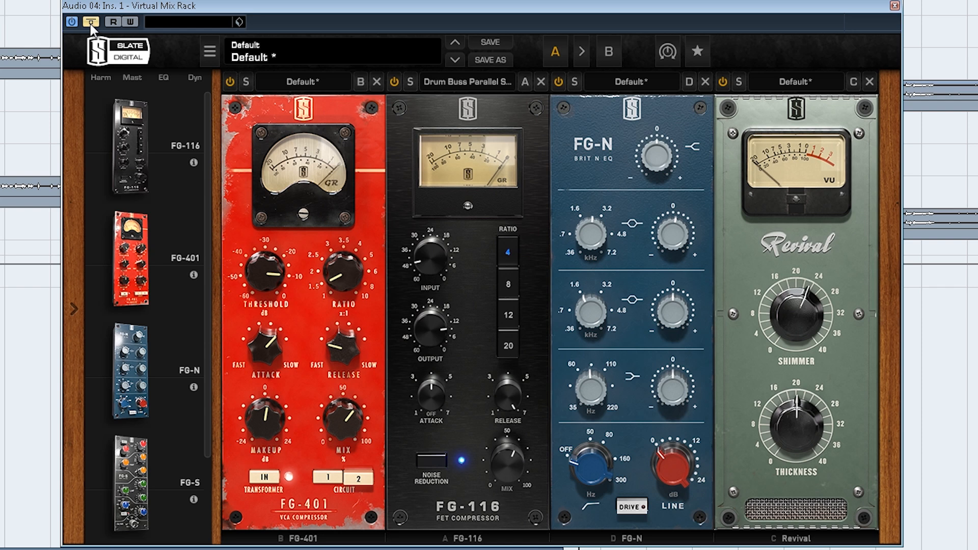
click(91, 23)
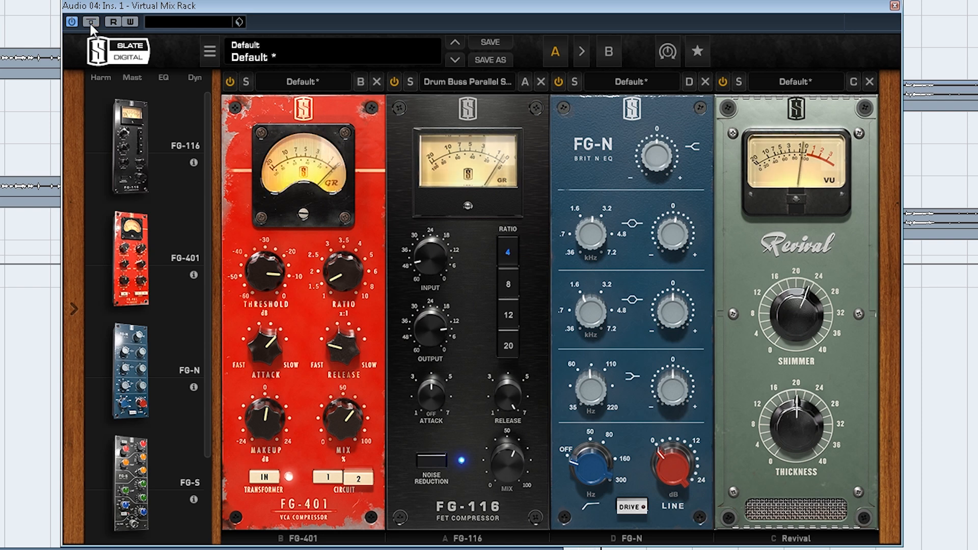